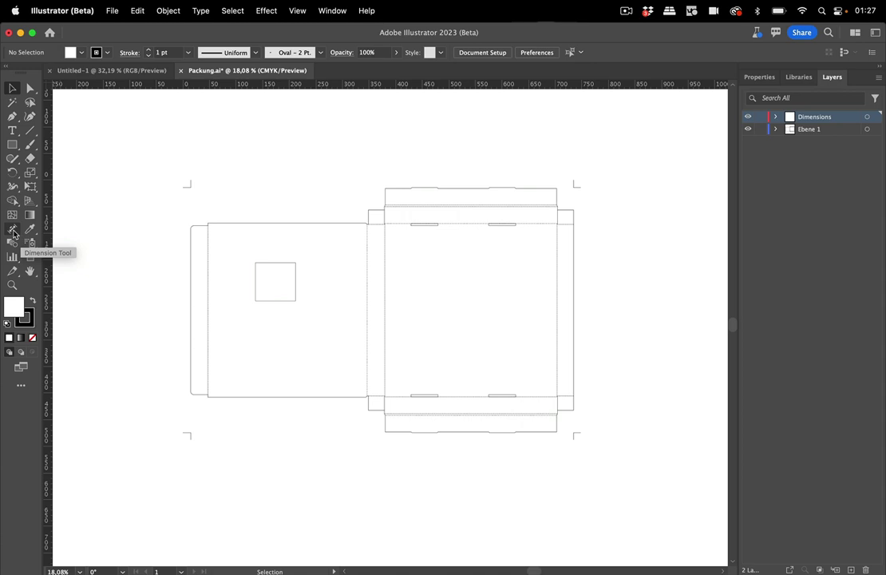
- Pick the Dimension Tool, confirm Smart Guides is on, and zoom to about 67% on the small square
left_click(13, 233)
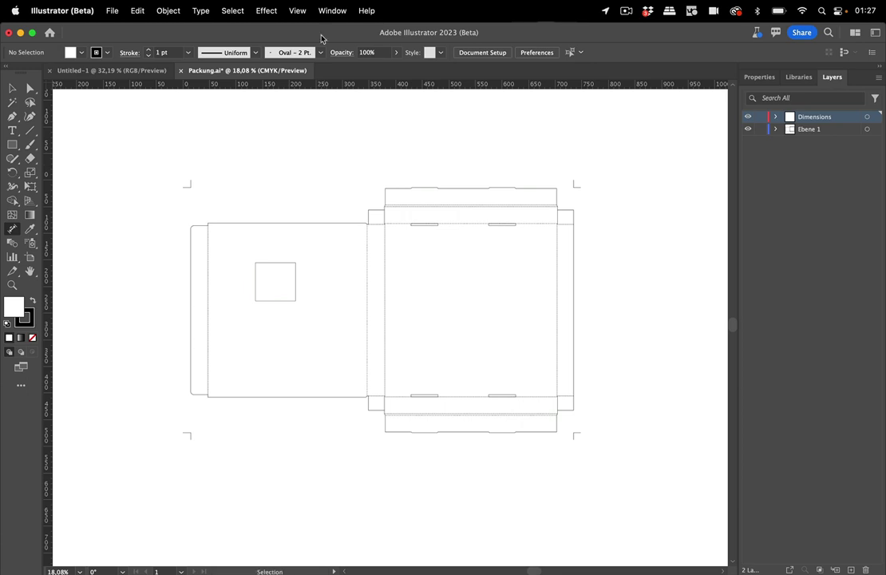
left_click(297, 10)
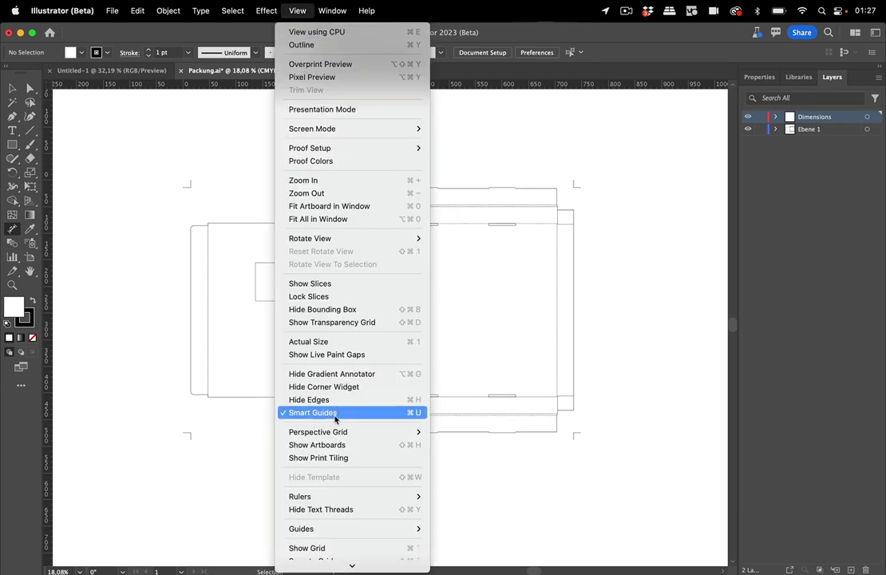
left_click(297, 10)
scroll(278, 292, "up", 2)
scroll(277, 294, "up", 2)
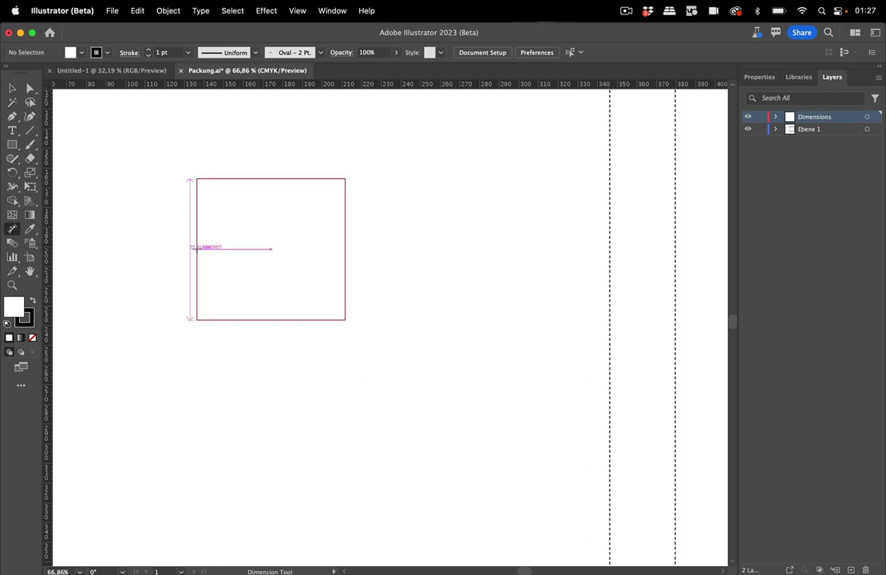
- Dimension the square's left edge at 71,81 mm and its top edge at 75,38 mm
left_click(196, 248)
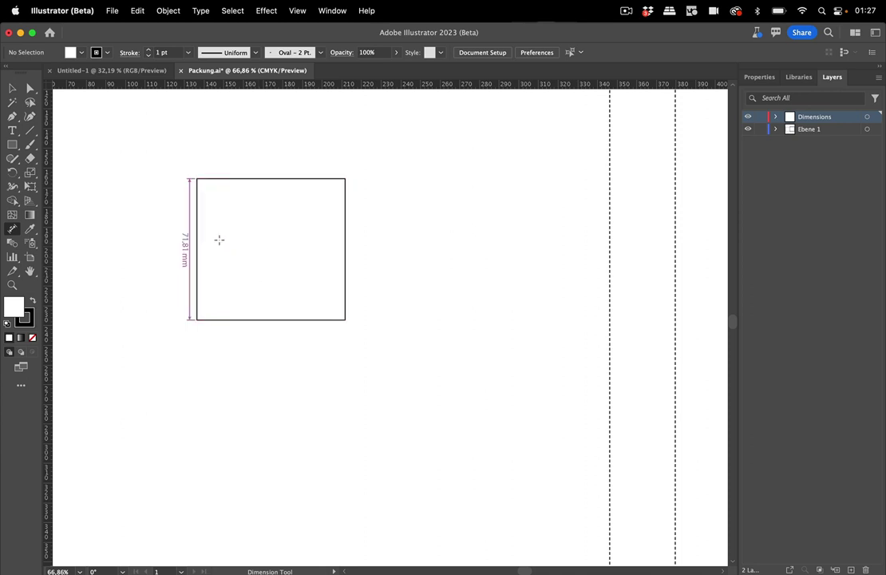
left_click(292, 178)
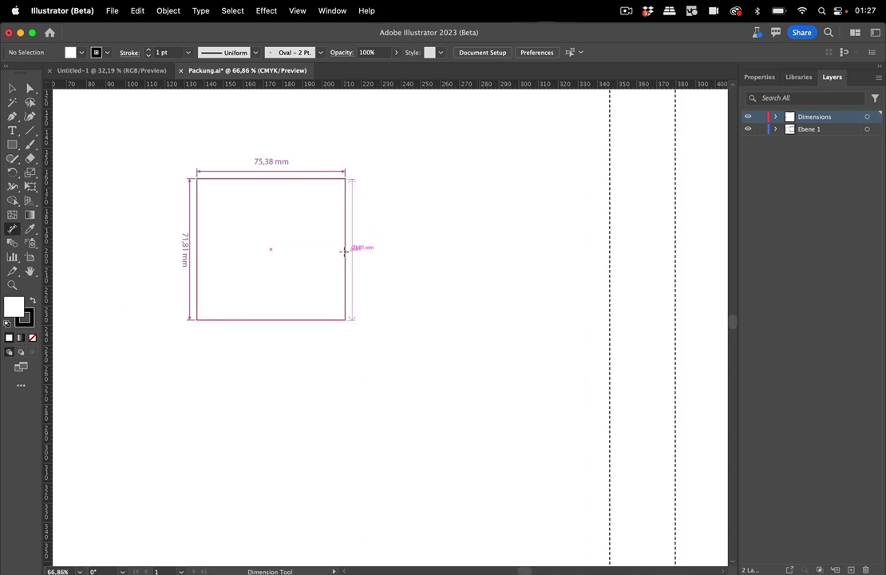
- Add an offset 71,81 mm dimension on the right edge and a 75,38 mm one below the bottom edge
left_click_drag(344, 251, 407, 252)
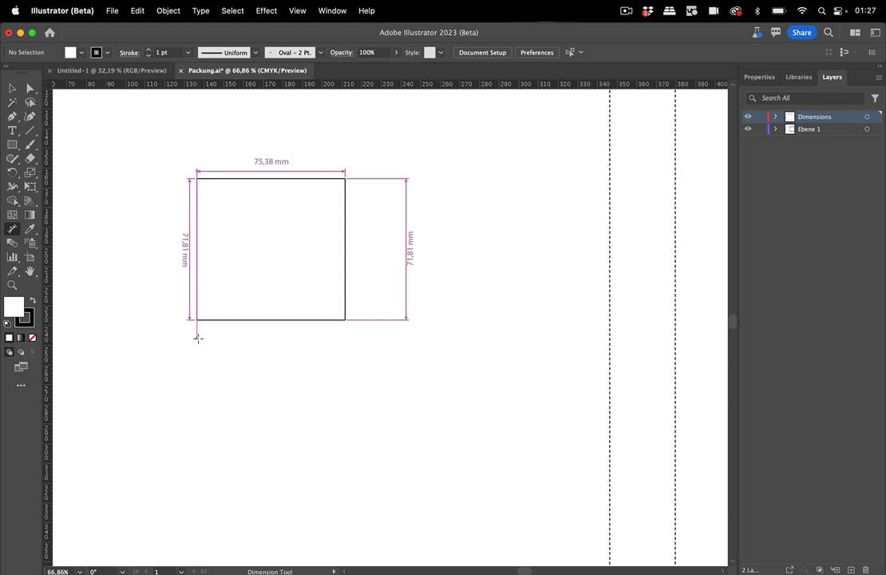
left_click_drag(198, 337, 344, 341)
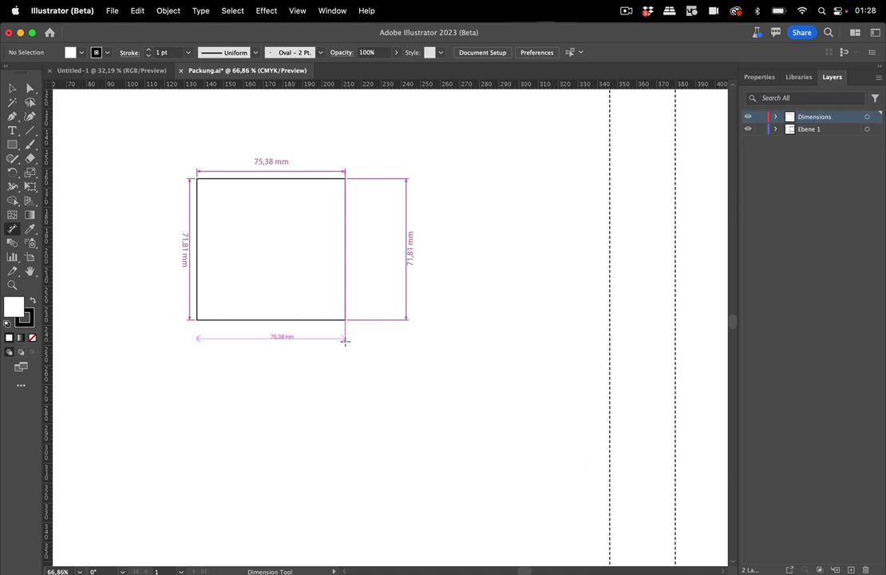
left_click_drag(345, 341, 345, 383)
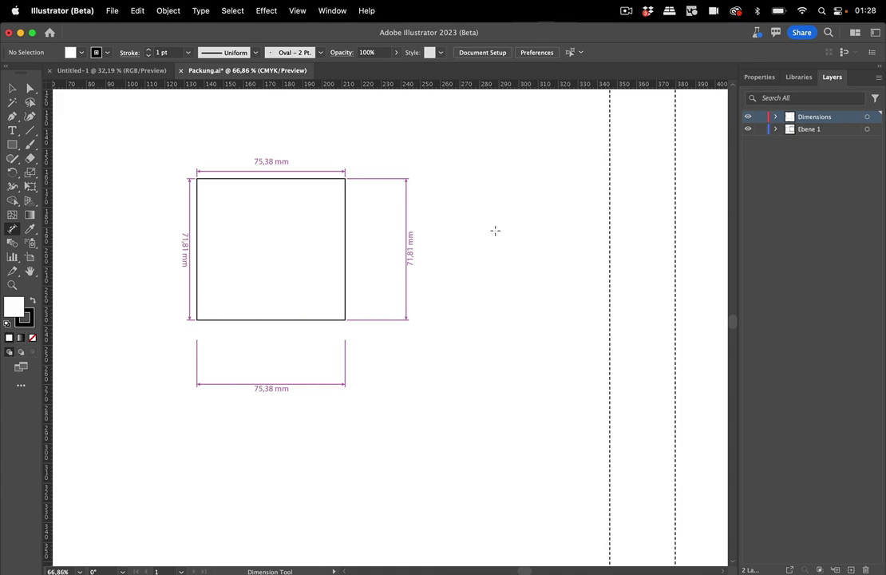
- Zoom to the bottom flap and dimension its tab at 47,62 mm
scroll(495, 231, "down", 5)
scroll(495, 230, "right", 5)
scroll(495, 231, "down", 3)
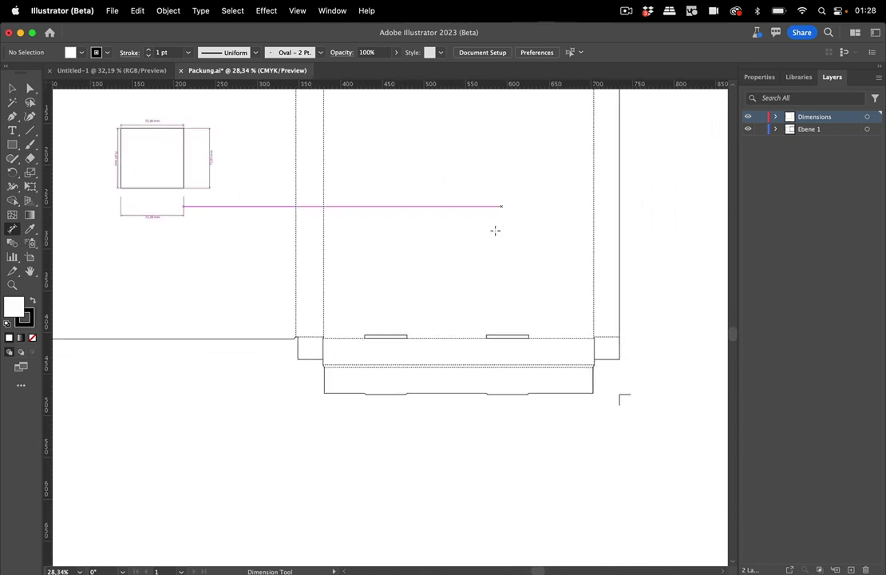
scroll(445, 414, "up", 5)
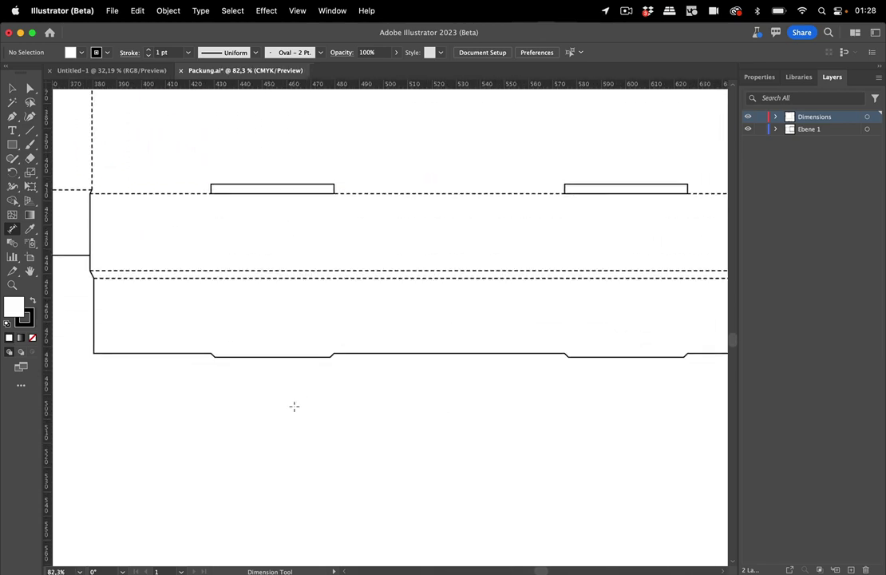
left_click(281, 356)
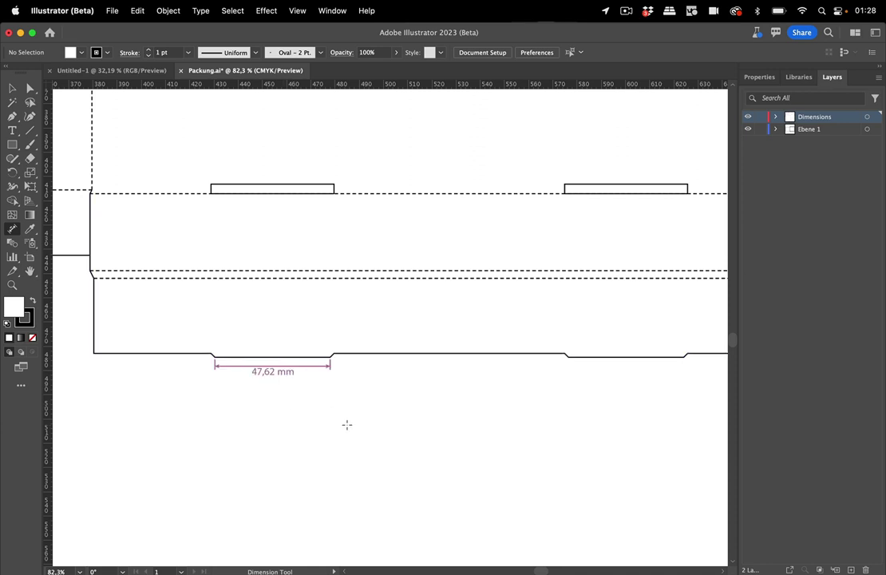
- Dimension the flap's full 322,34 mm width below it, then switch back to the Selection tool
scroll(347, 469, "down", 3)
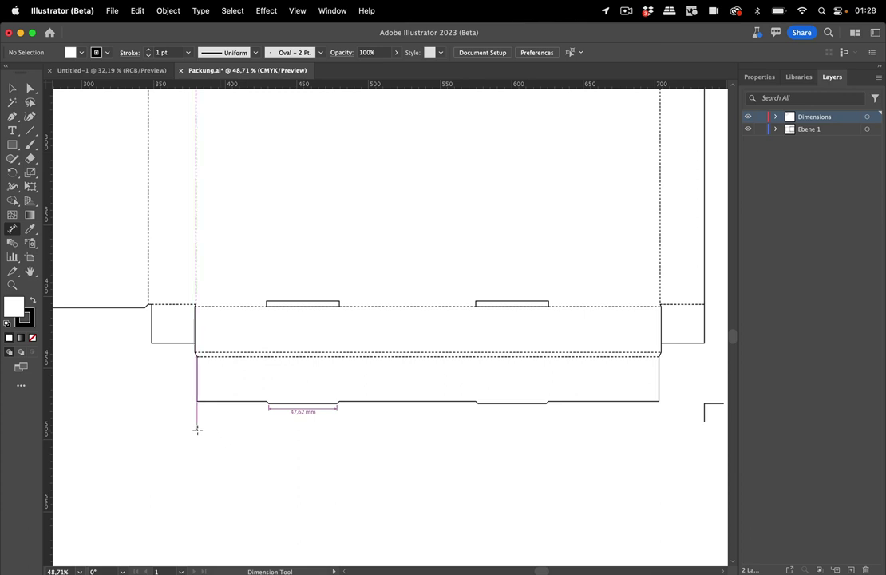
left_click_drag(197, 430, 659, 427)
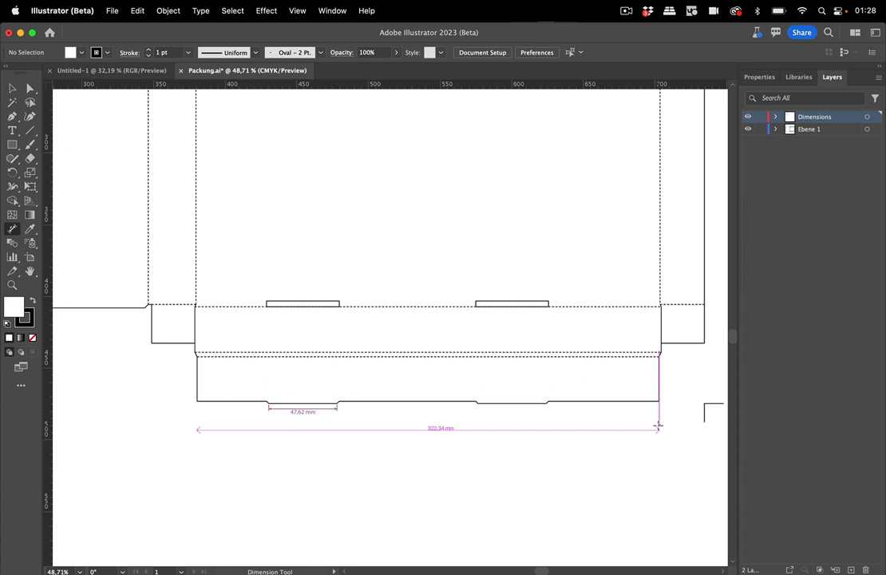
left_click(659, 453)
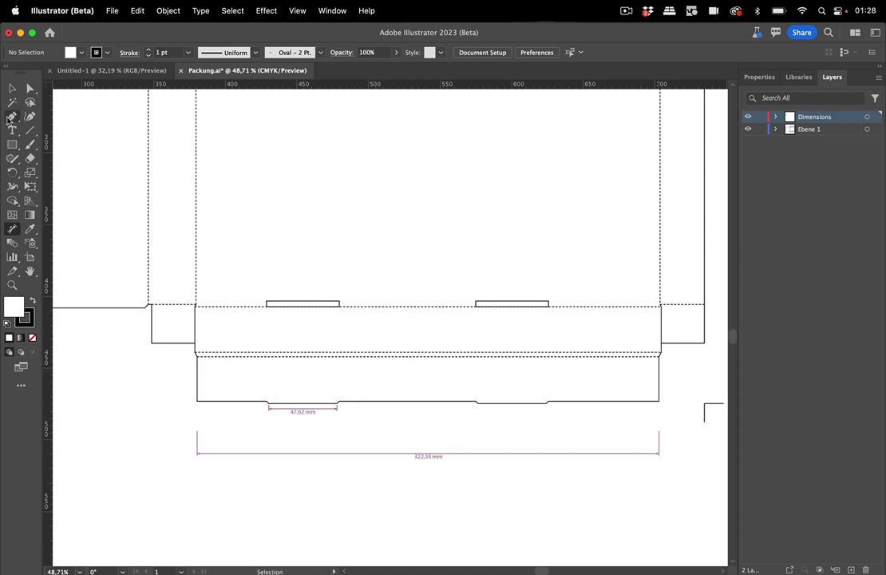
left_click(12, 86)
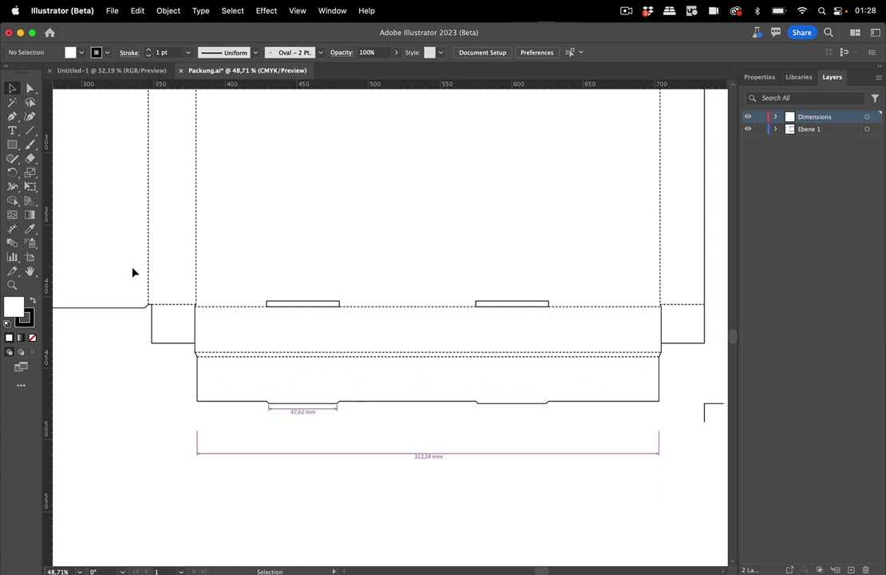
- Open Dimension Tool Options and confirm Magenta line colour and Document Unit measurement
double_click(12, 229)
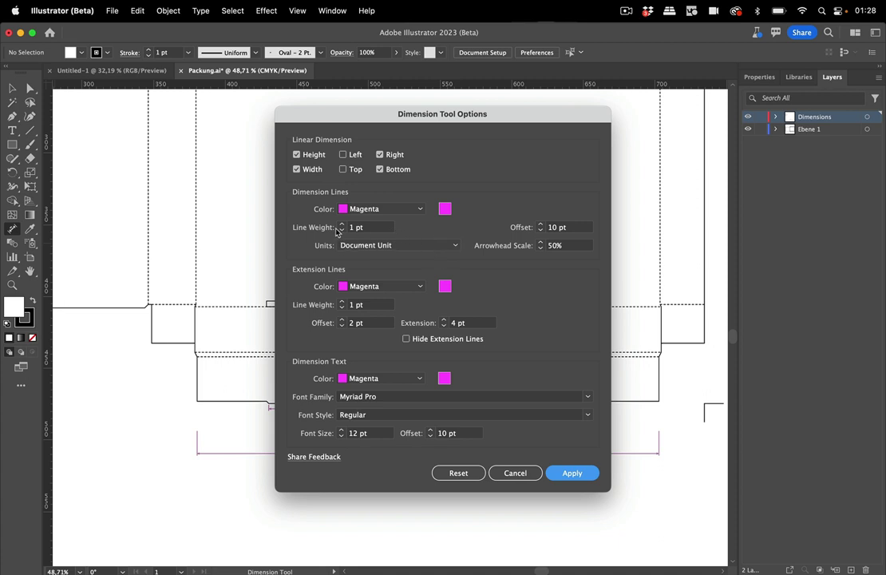
left_click(389, 209)
left_click(393, 212)
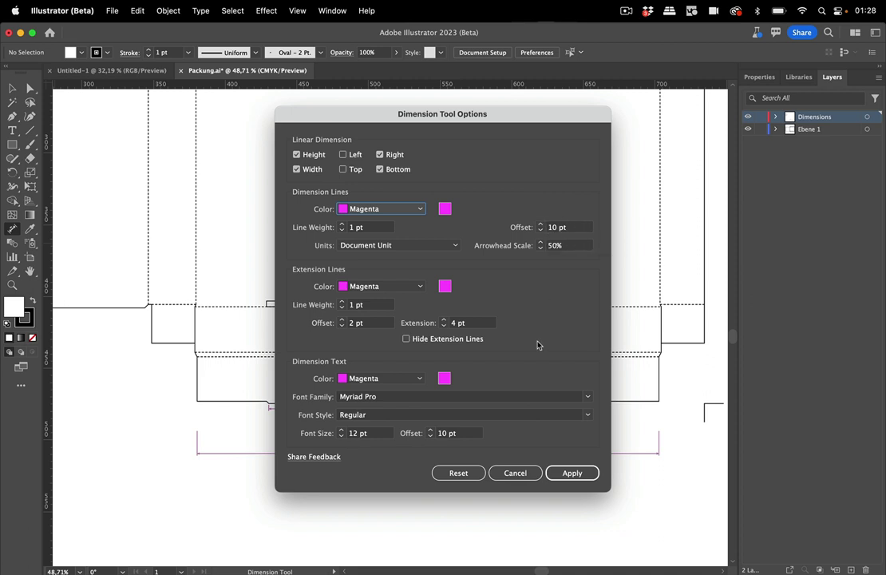
left_click(435, 250)
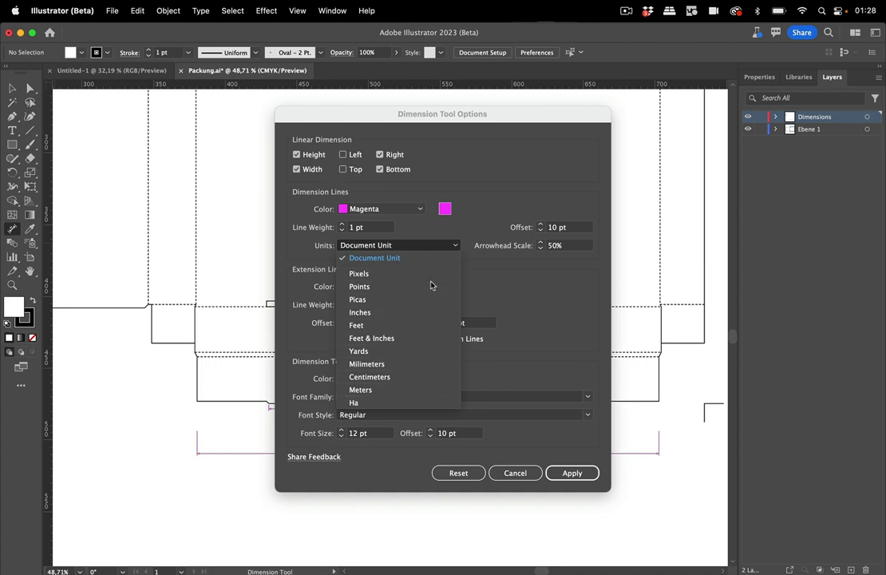
left_click(515, 311)
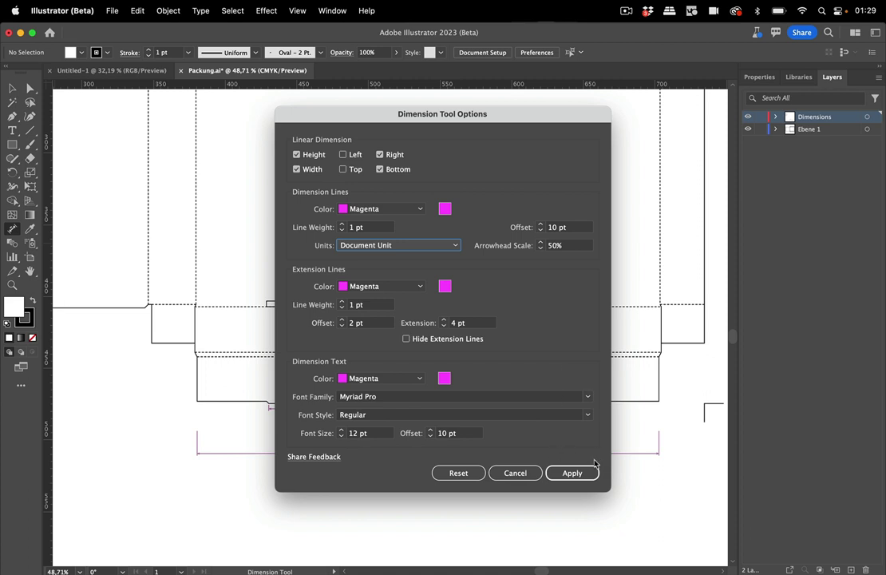
- Apply the dimension settings and undo a stray vertical dimension
left_click(570, 472)
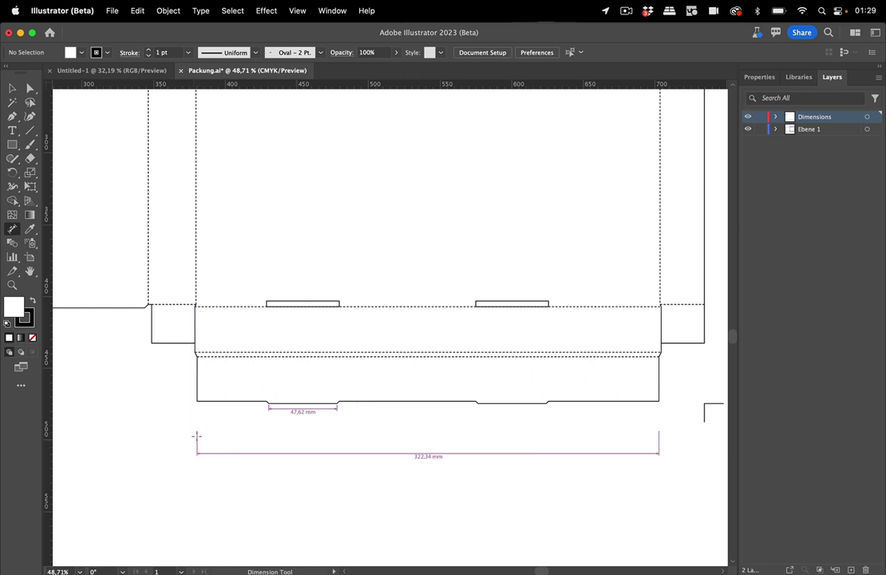
left_click_drag(197, 432, 199, 447)
key("super+z")
- Zoom out and confirm the rulers are set to Millimeters
scroll(272, 328, "down", 2)
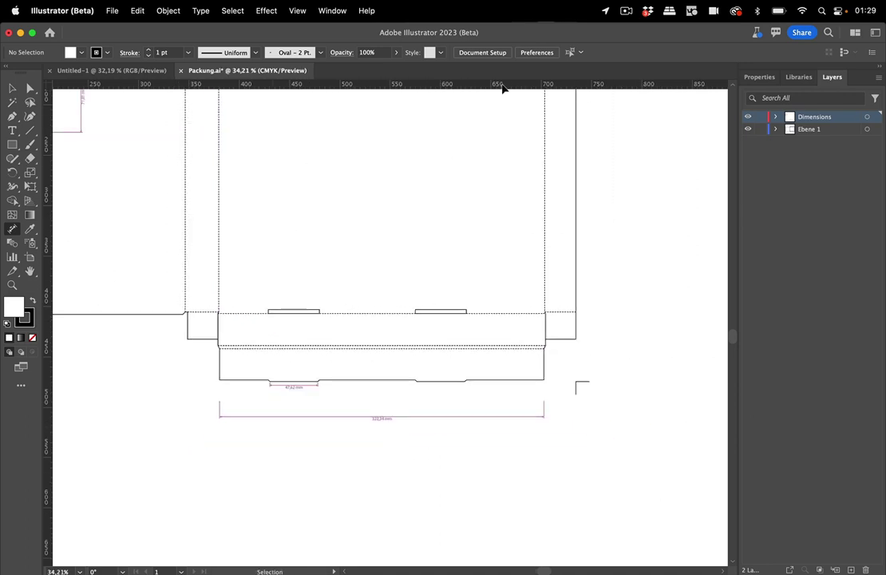
right_click(626, 87)
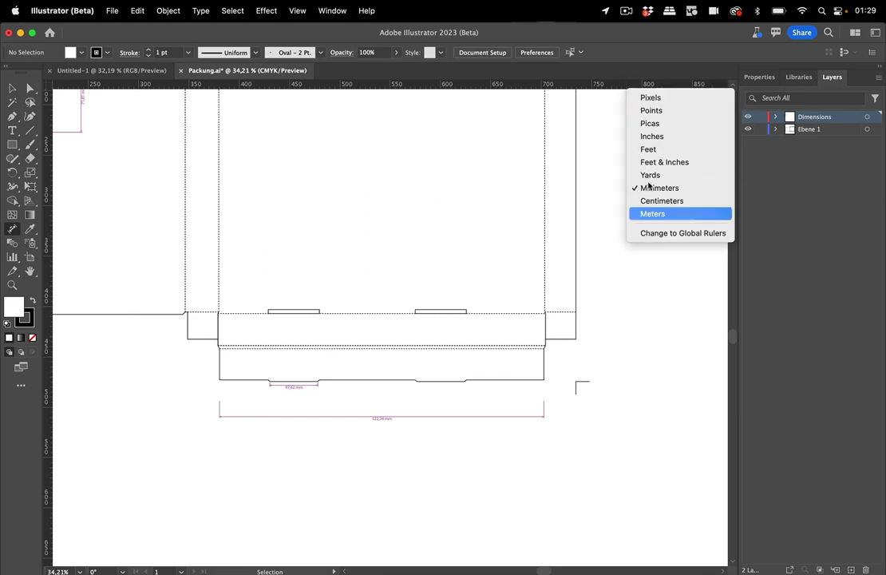
left_click(602, 88)
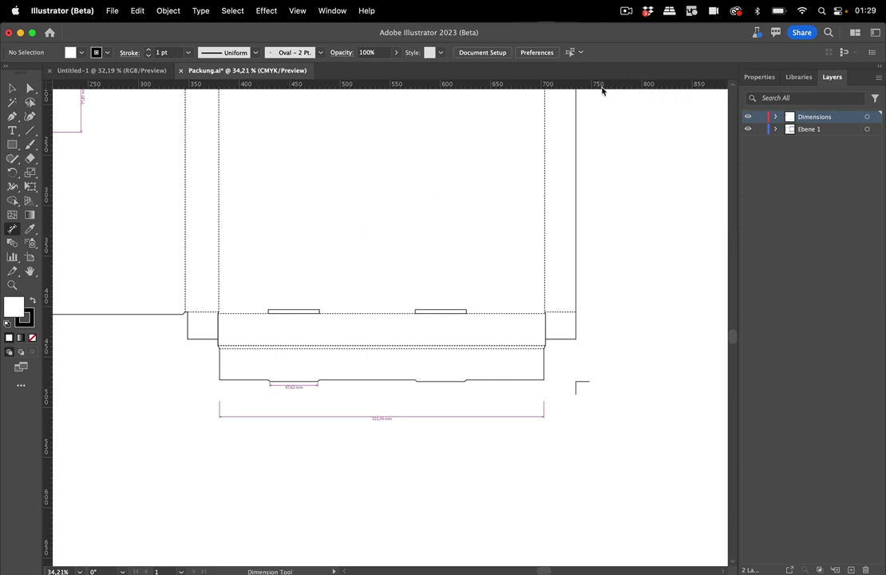
- Reopen Dimension Tool Options from the toolbar's Dimension Tool
double_click(12, 229)
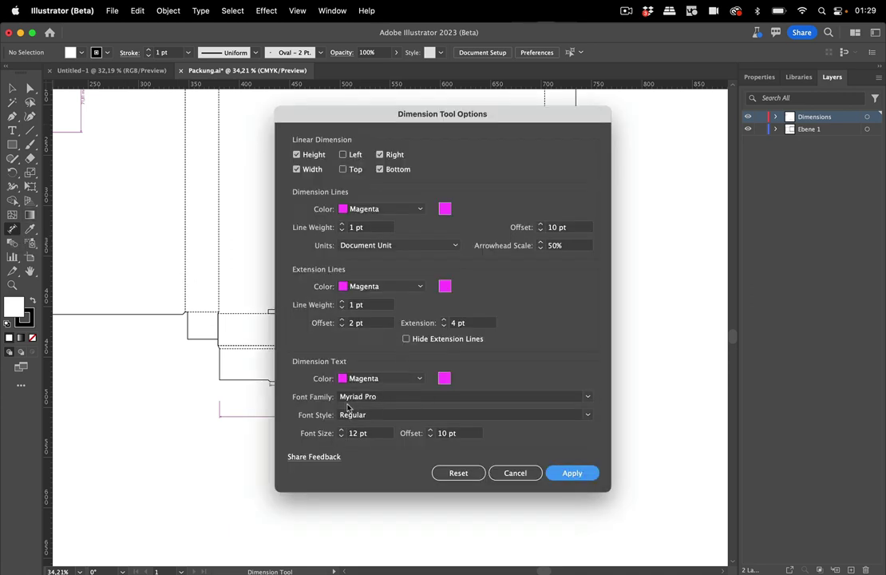